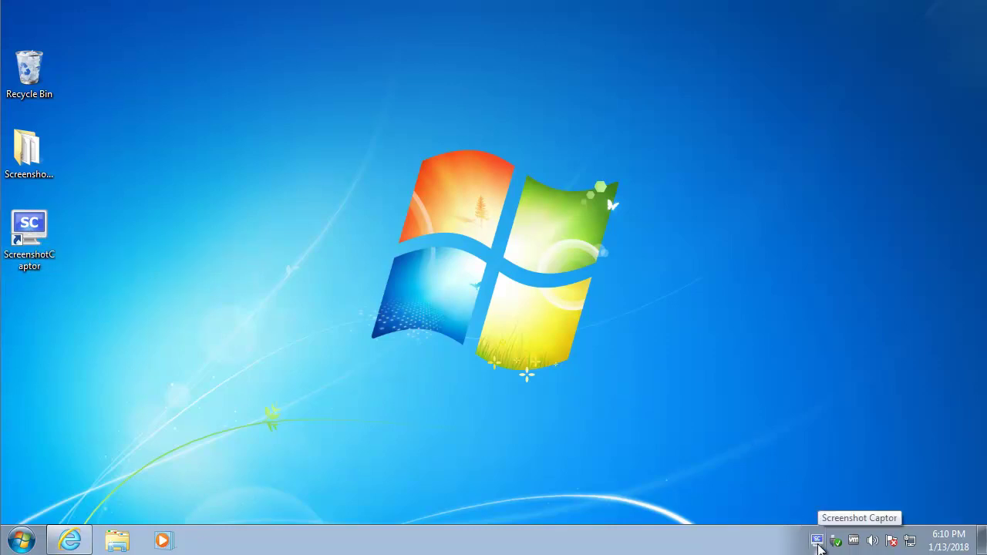
Open the Screenshot Captor main window and its Help options, then close the window.
left_click(819, 543)
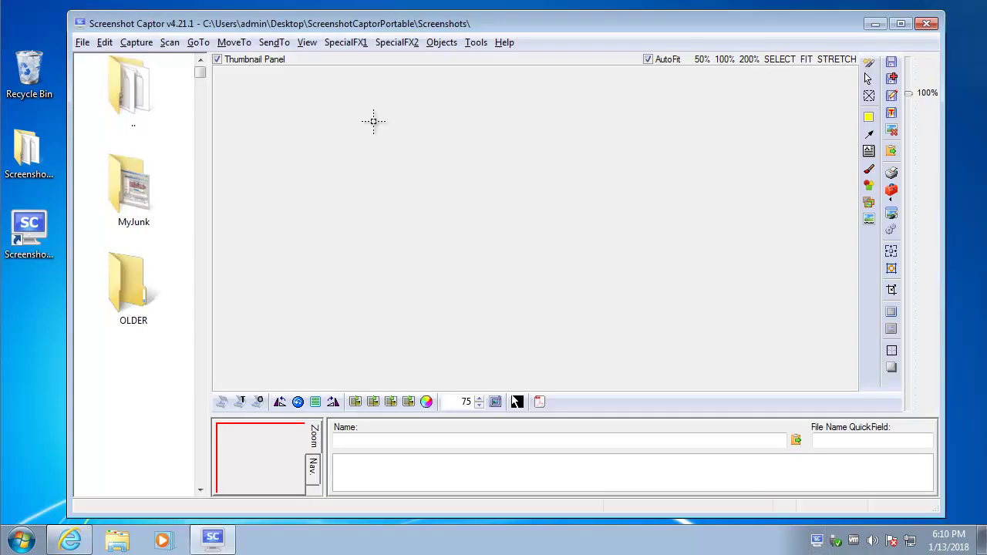
left_click(499, 45)
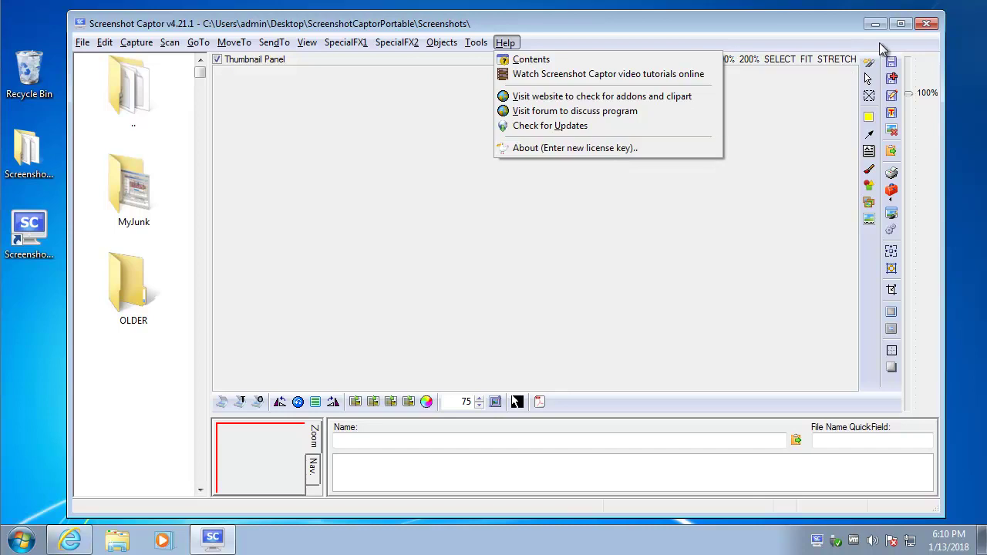
left_click(928, 24)
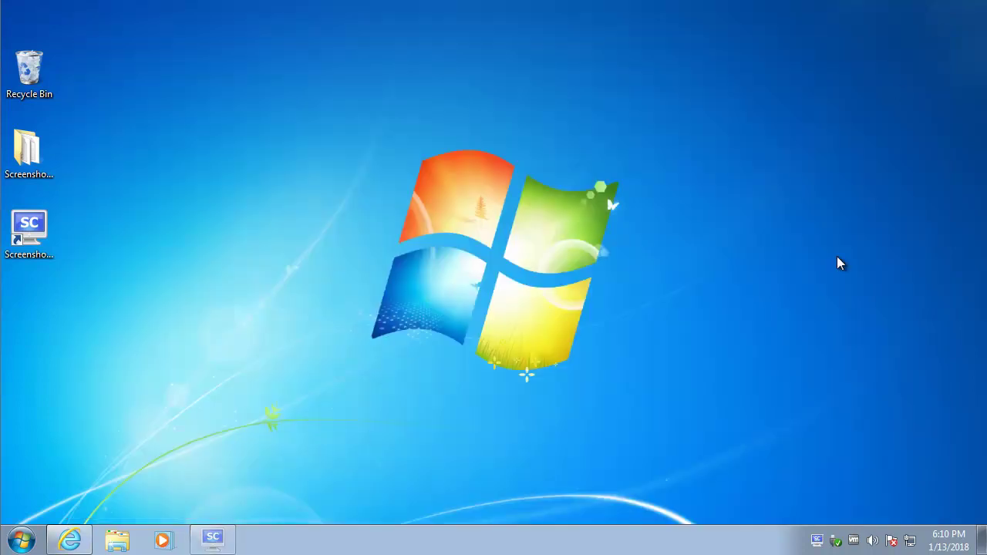
Open About from the tray icon and highlight the Free License line (9 days before renewal).
right_click(817, 541)
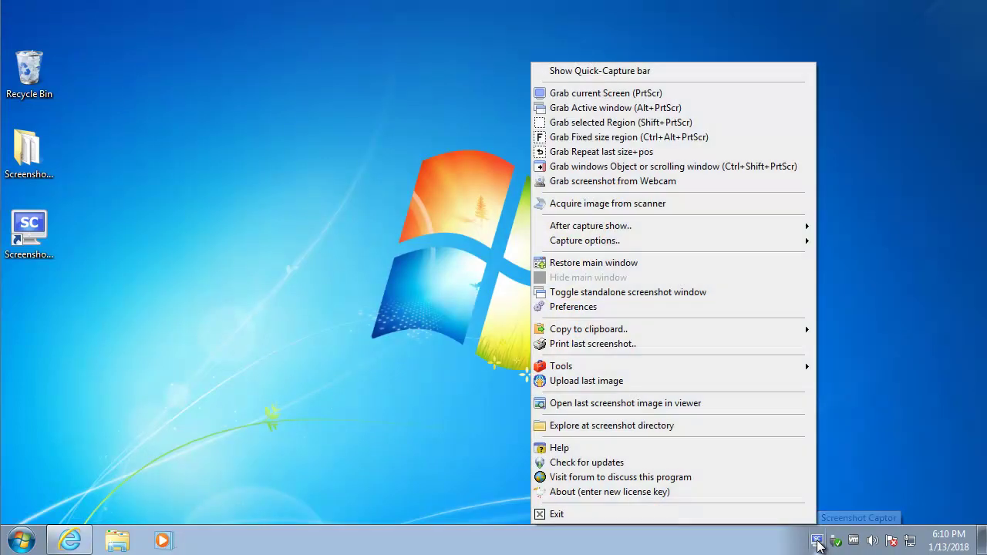
left_click(627, 493)
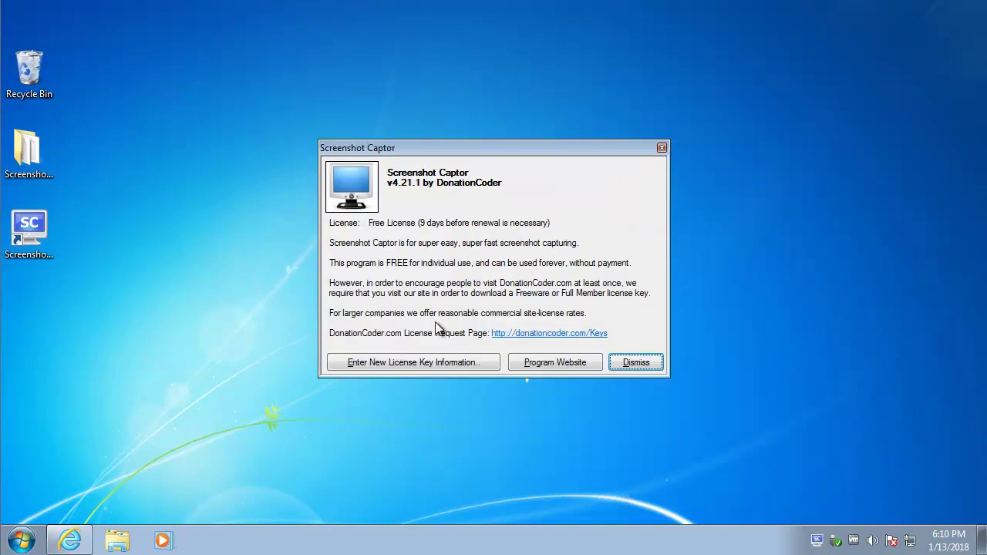
left_click_drag(454, 153, 441, 120)
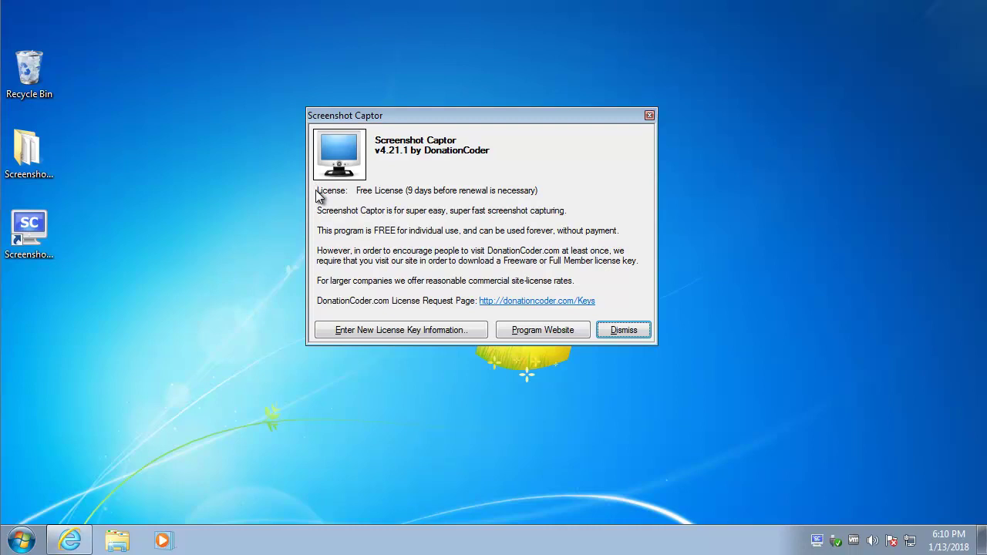
left_click(541, 191)
left_click_drag(527, 190, 320, 192)
left_click(352, 209)
Dismiss About, then in Internet Explorer reach Licensing > Get a License Key and expand the temporary-key option.
left_click(623, 330)
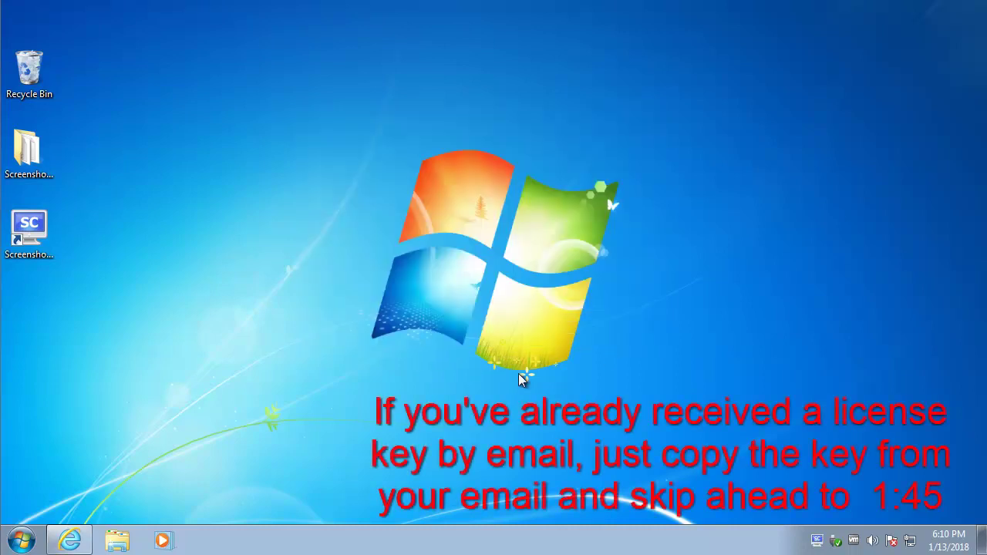
left_click(77, 541)
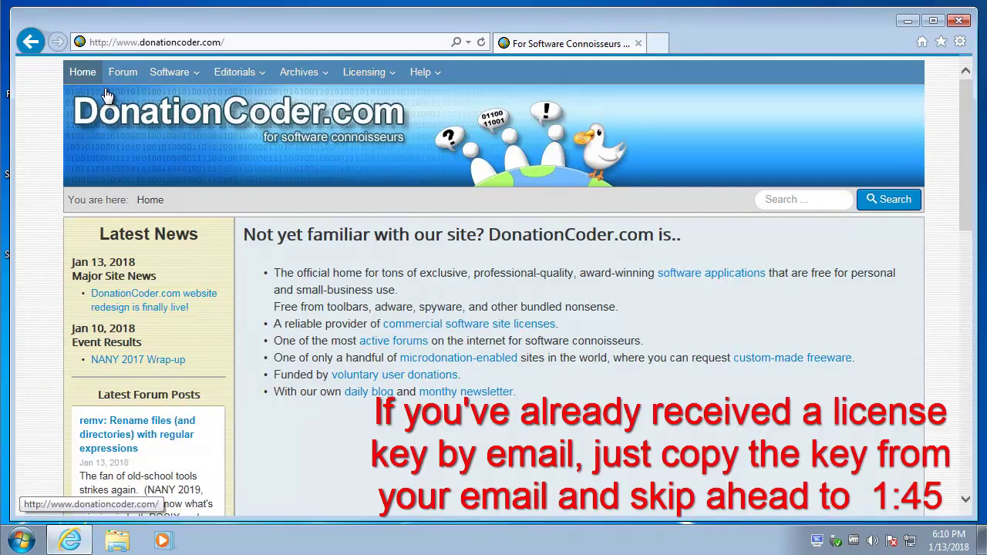
left_click(232, 44)
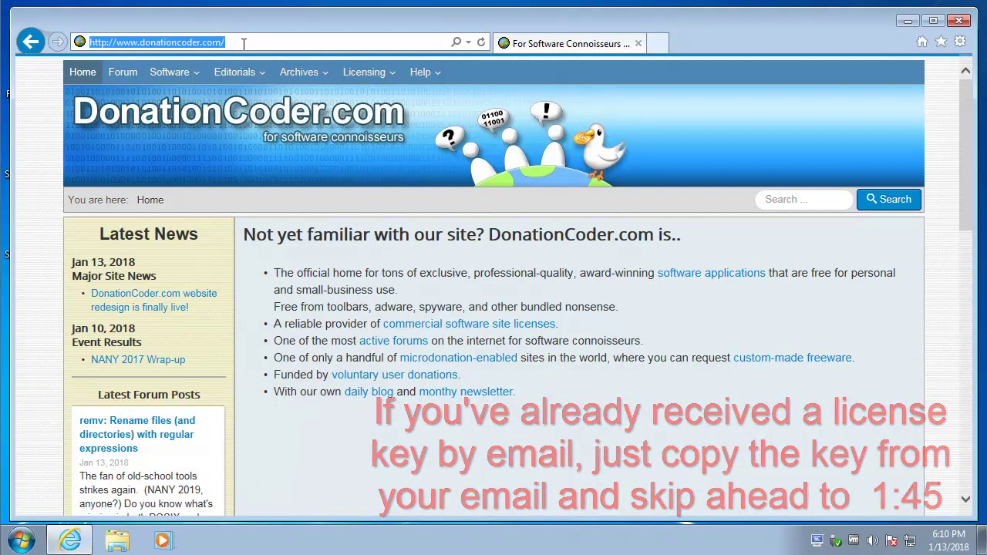
left_click(361, 77)
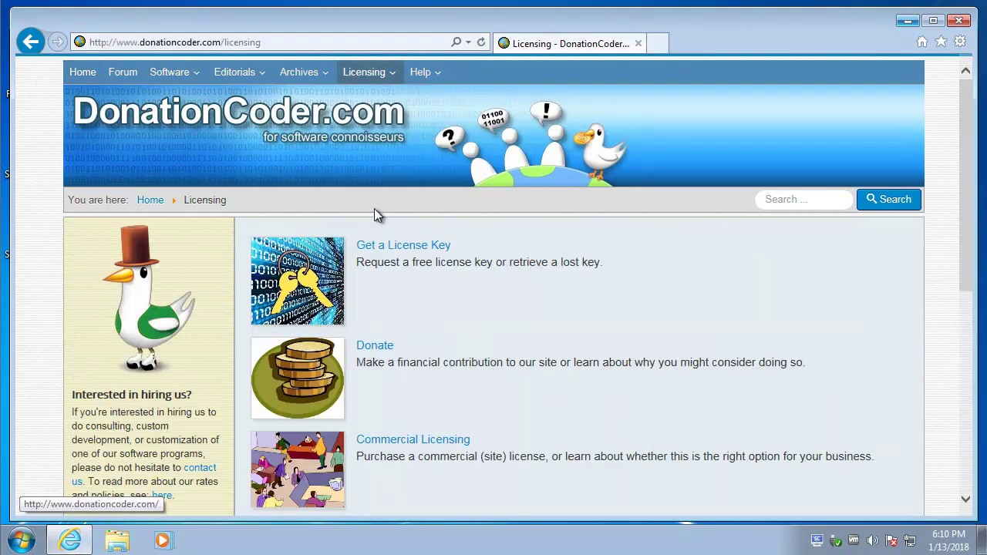
left_click(382, 250)
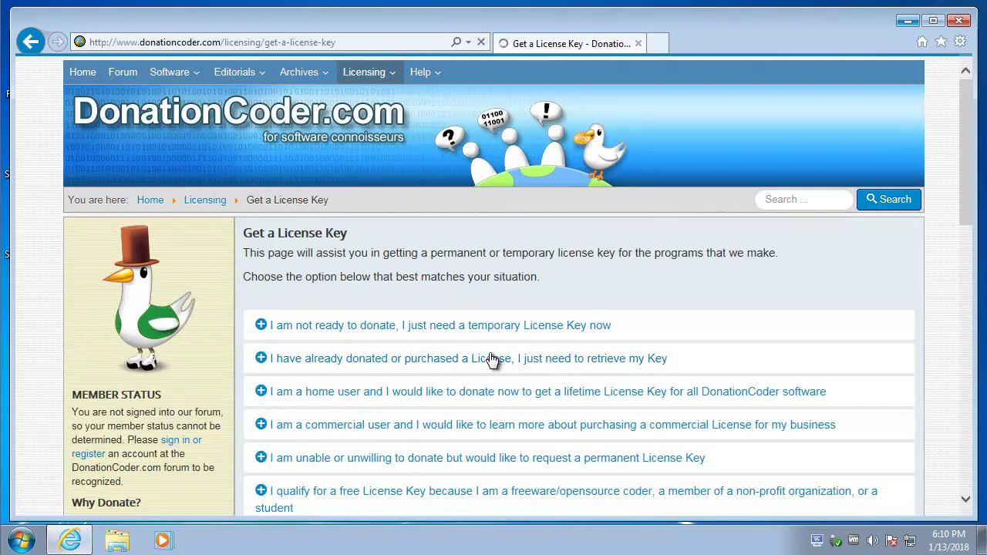
scroll(494, 363, "down", 2)
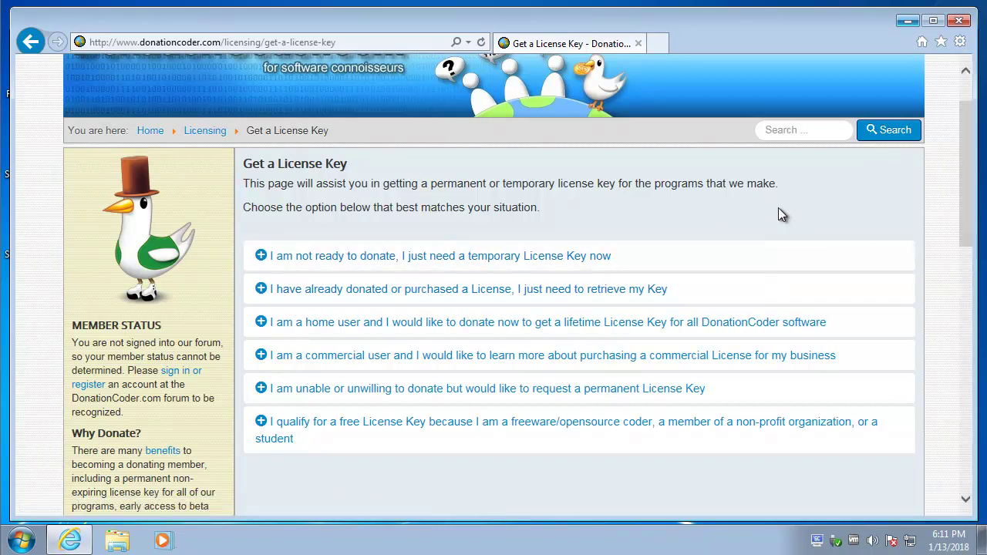
left_click(505, 260)
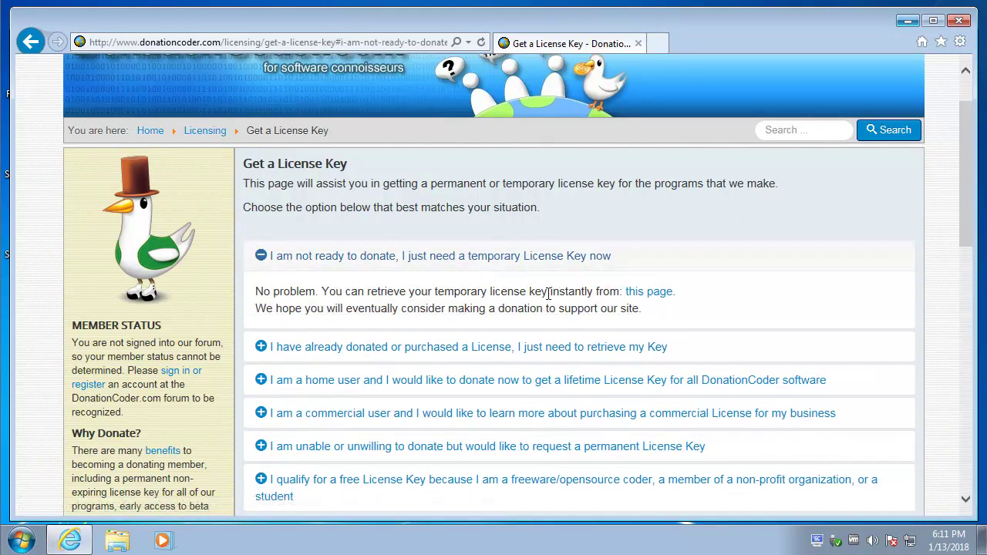
Open the Generate free temporary License Key page to produce a 60-day key.
left_click(636, 293)
scroll(574, 299, "down", 1)
scroll(565, 296, "down", 1)
scroll(565, 296, "down", 1)
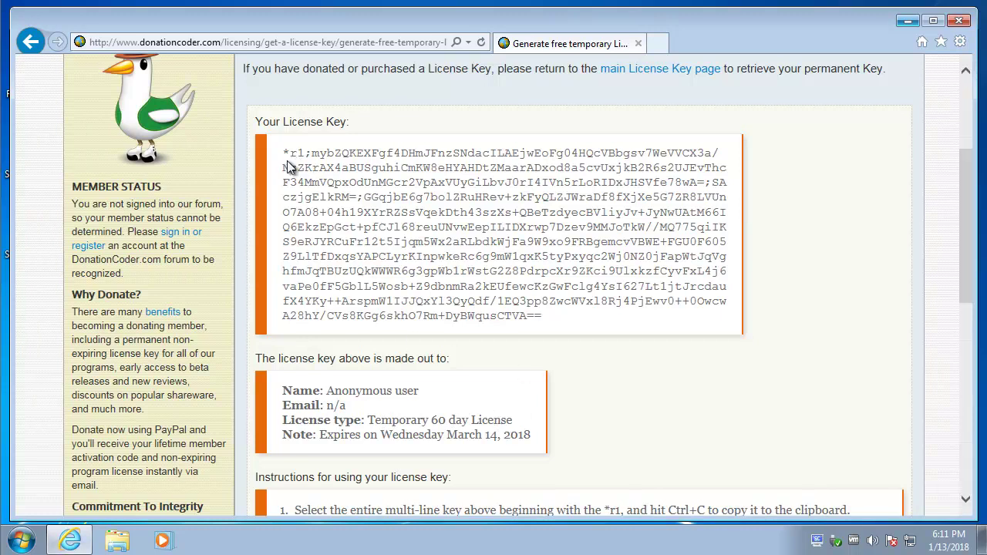
Select the whole multi-line license key and copy it to the clipboard.
left_click_drag(296, 156, 542, 319)
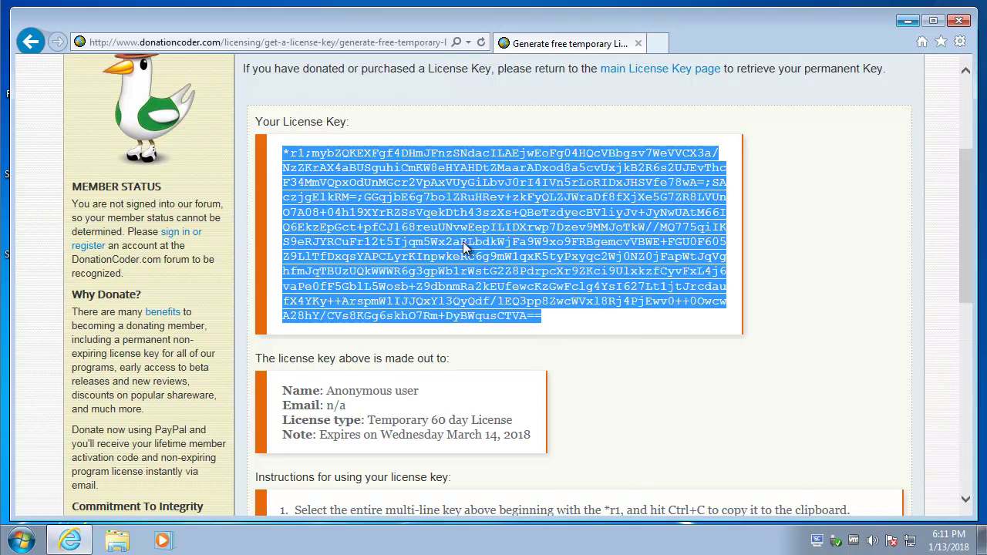
scroll(462, 242, "down", 3)
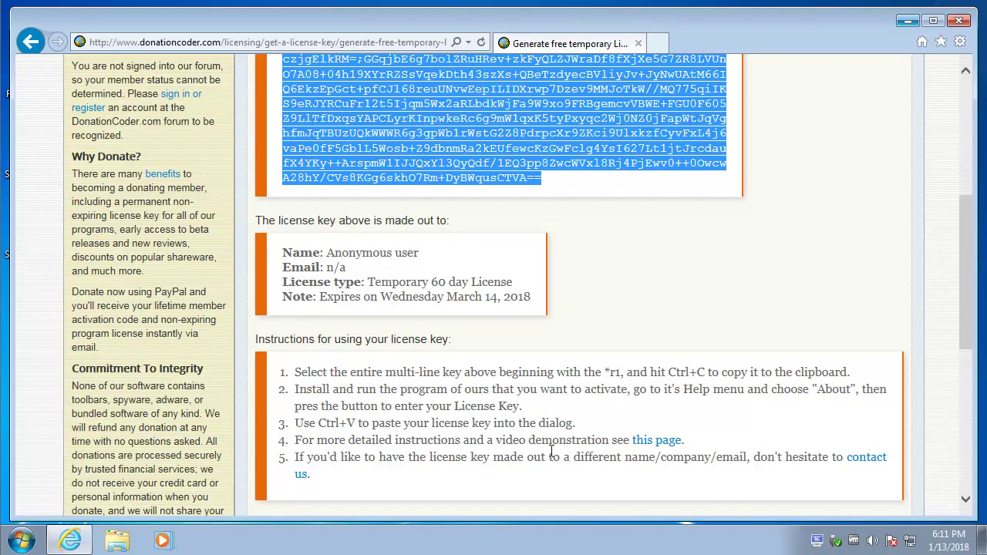
scroll(539, 420, "up", 4)
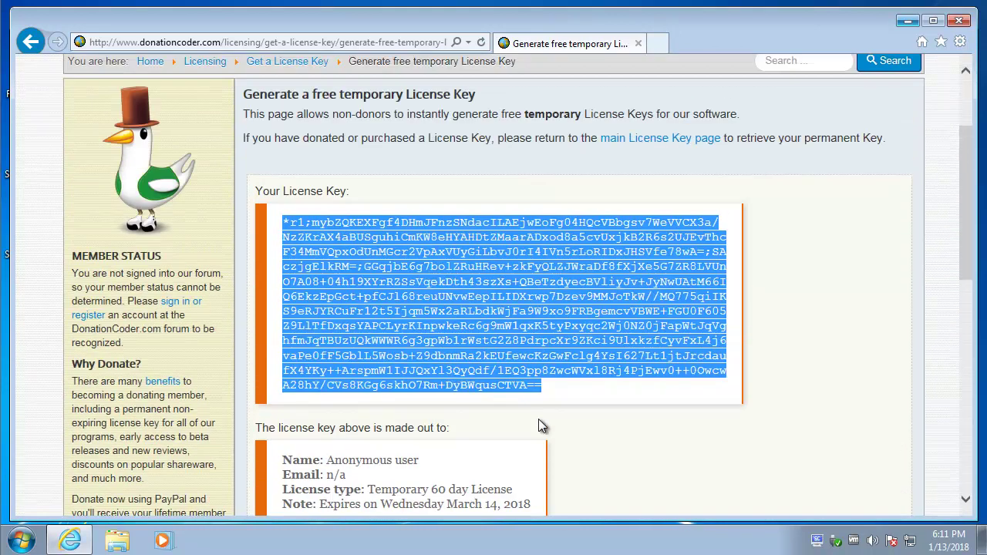
right_click(406, 313)
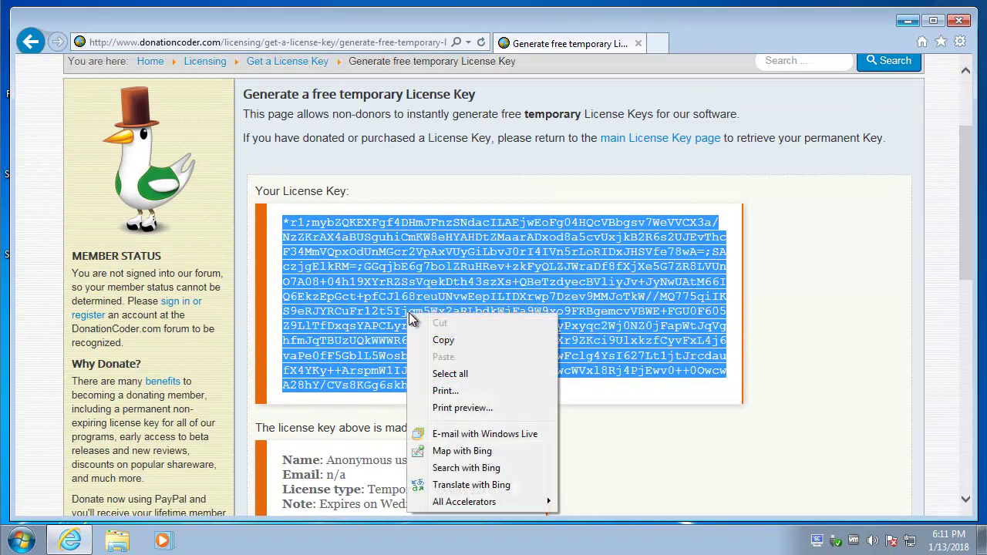
left_click(443, 340)
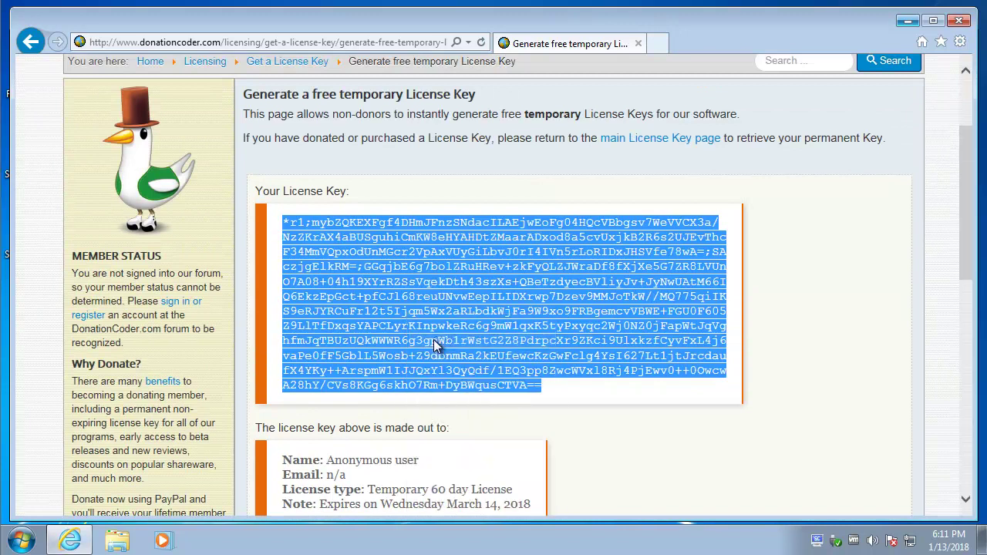
Minimize the browser and open Screenshot Captor's About box from the Help options.
left_click(908, 21)
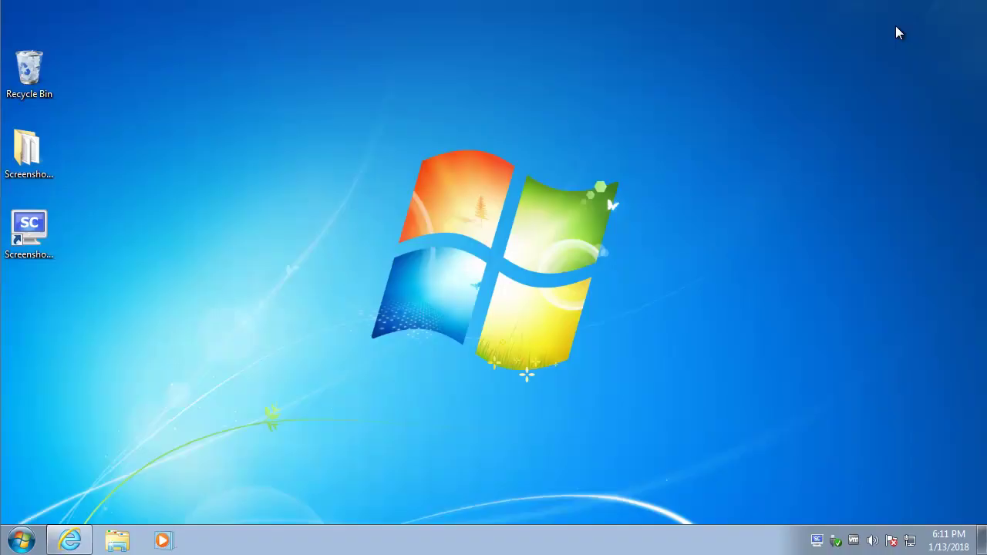
left_click(818, 541)
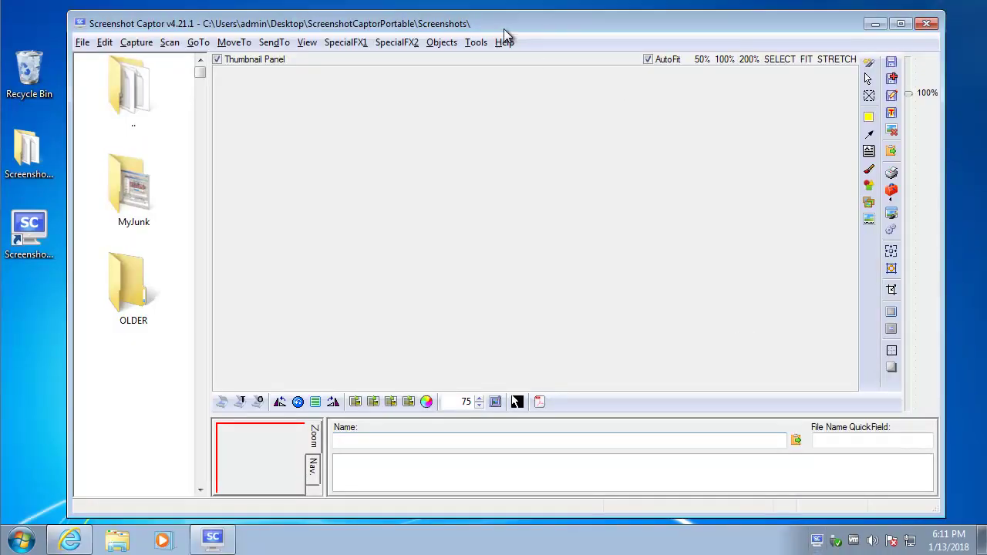
left_click(505, 43)
left_click(530, 148)
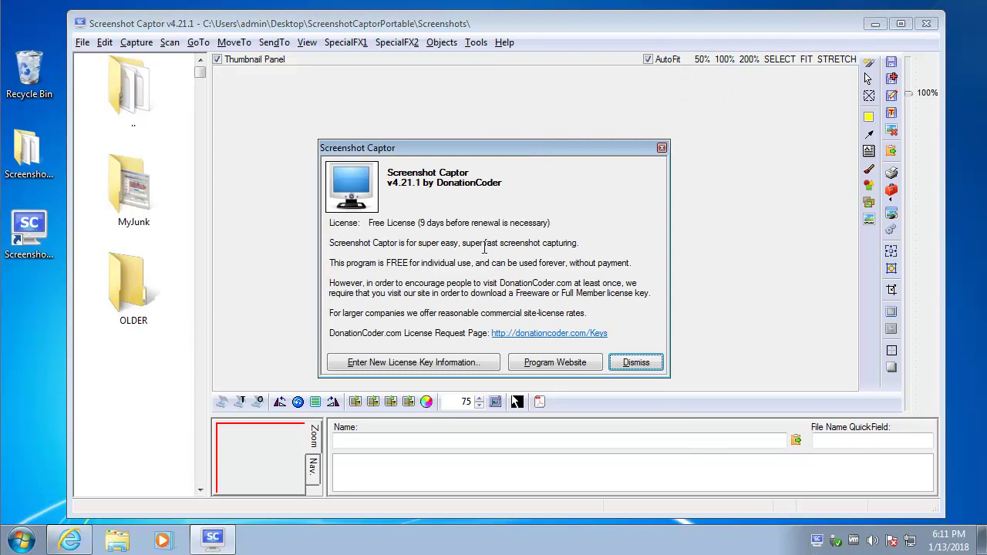
Paste the temporary license key, accept it, and confirm the license-saved message.
left_click(414, 363)
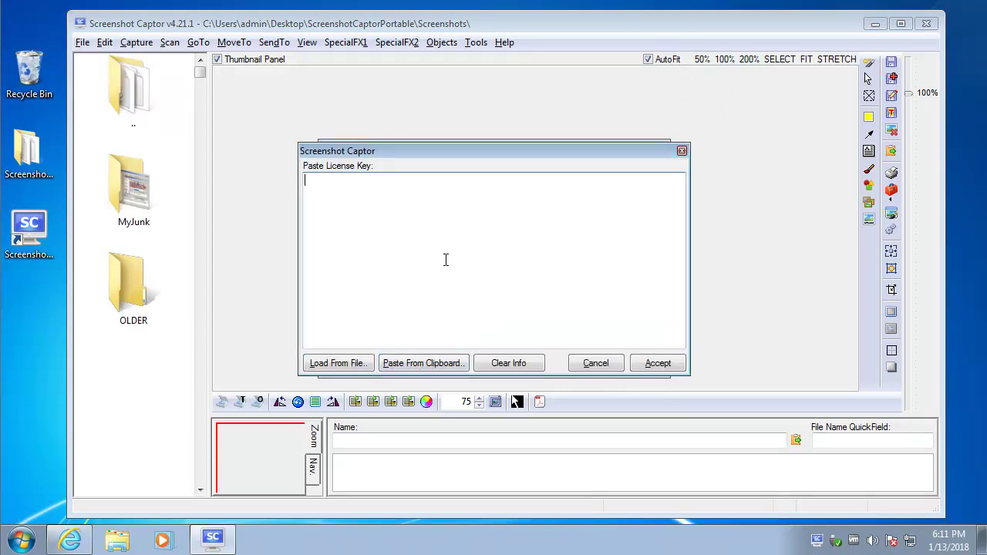
key("ctrl+v")
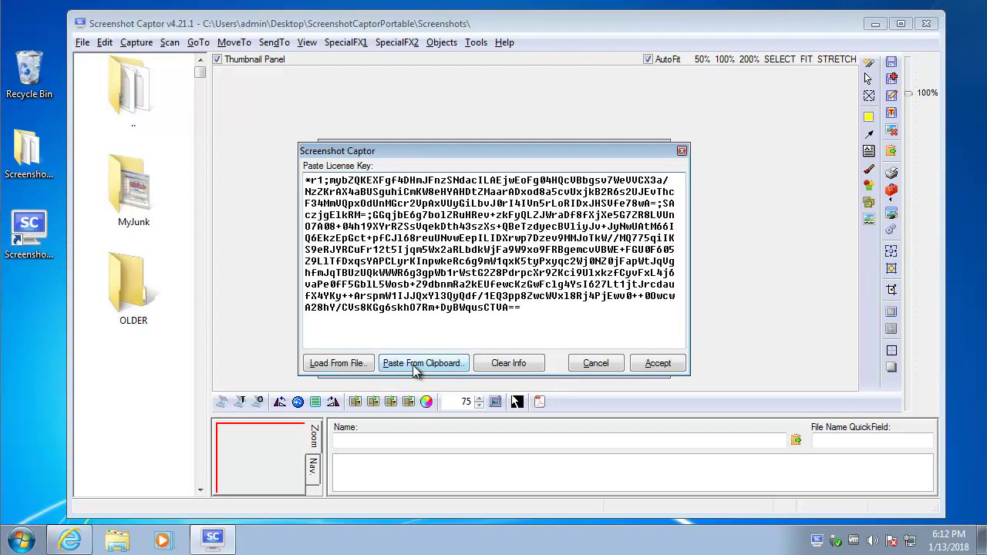
left_click(642, 366)
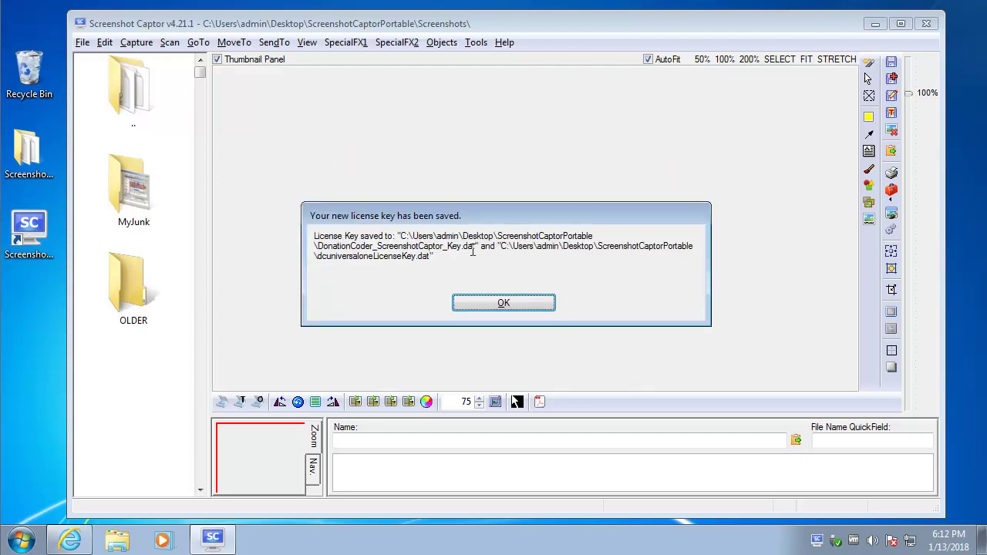
left_click(505, 302)
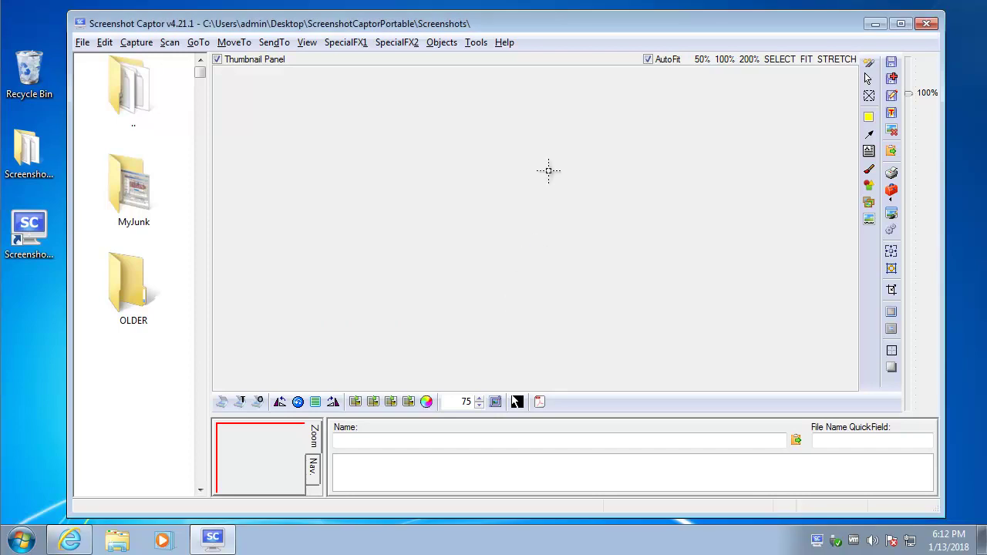
Confirm in Help > About that the license reads Temporary 60 day License, 59 days left, then dismiss it.
left_click(504, 43)
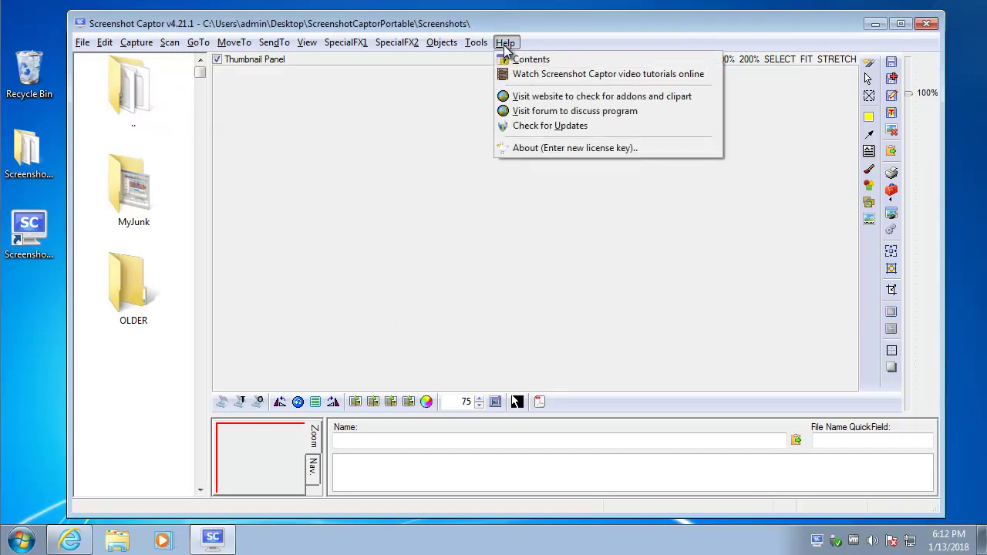
left_click(546, 145)
left_click_drag(371, 212, 614, 215)
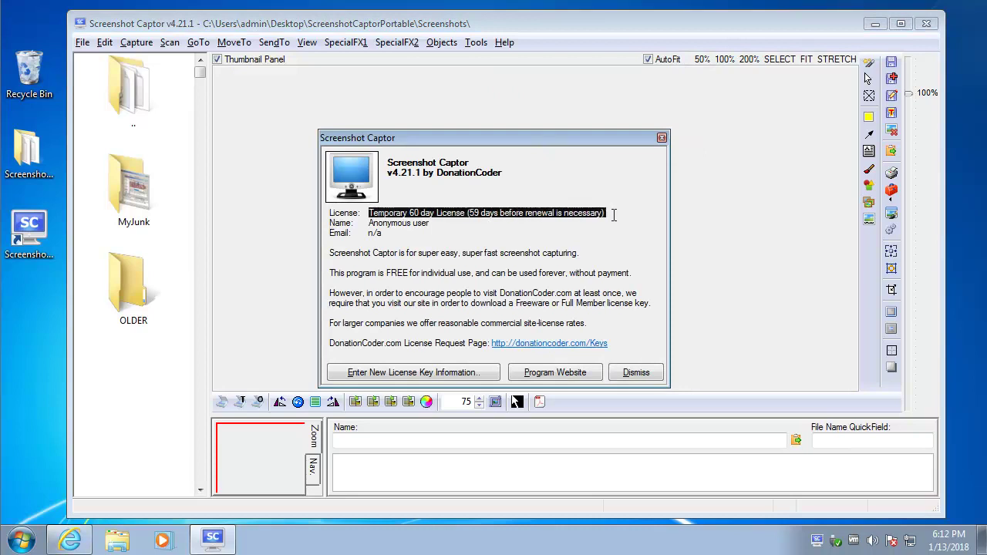
left_click(637, 373)
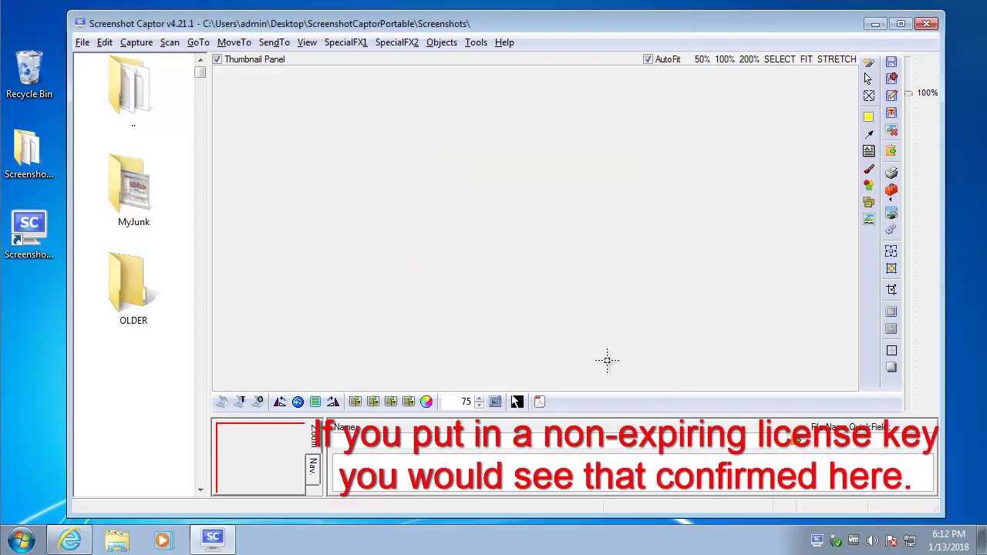
Minimize Screenshot Captor and bring Internet Explorer back, clearing the selected key text.
left_click(873, 24)
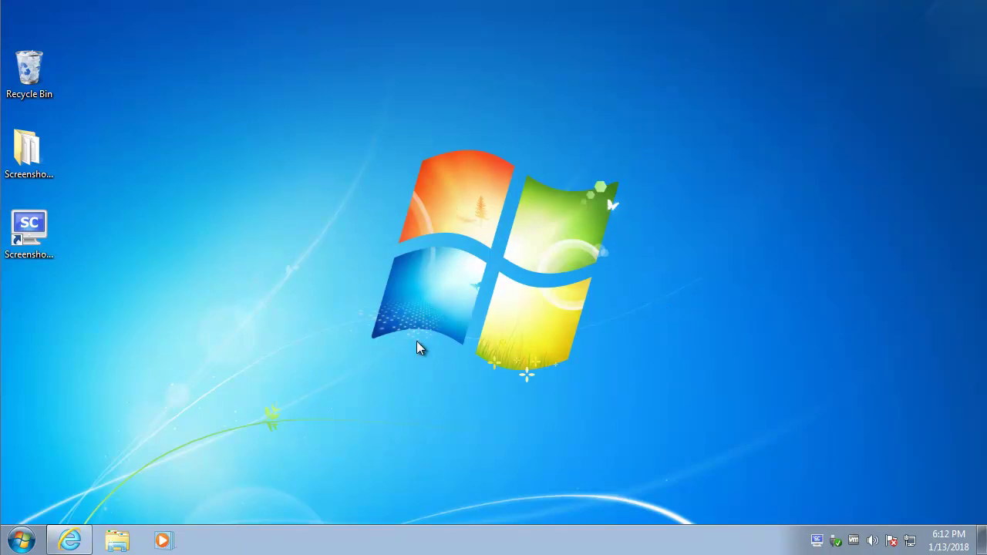
left_click(76, 543)
left_click(503, 171)
scroll(502, 171, "up", 3)
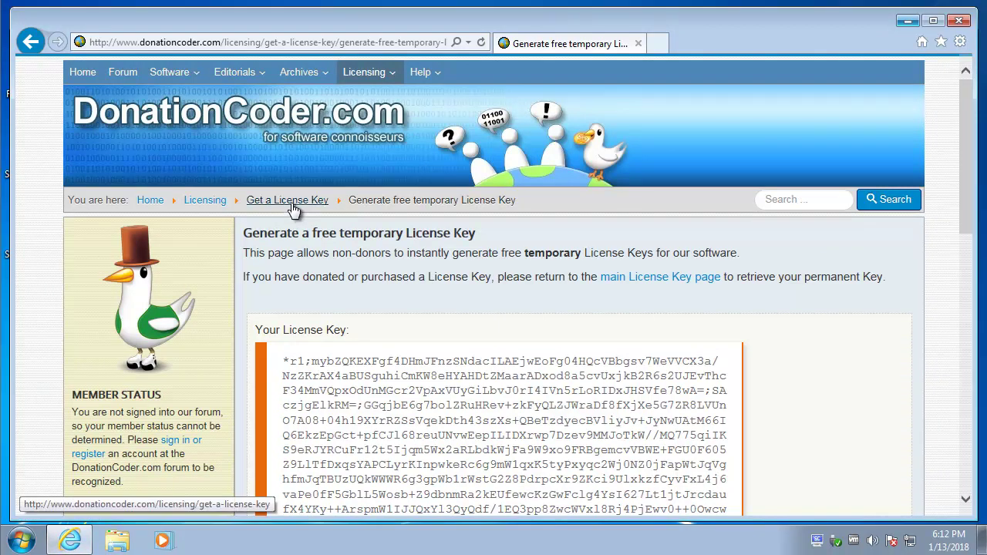
Return to the Get a License Key page via Licensing and review its six license options.
mouse_move(366, 73)
left_click(374, 98)
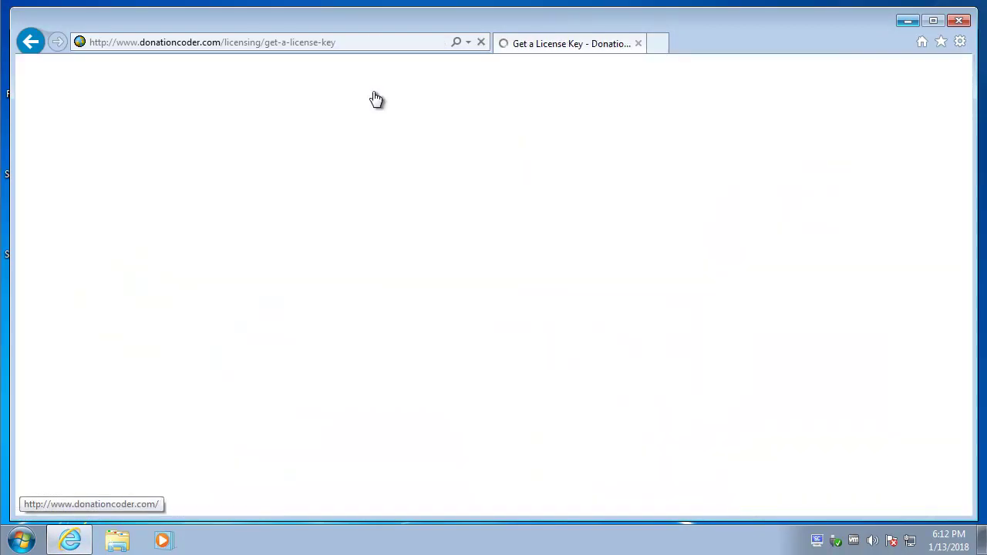
scroll(391, 267, "down", 1)
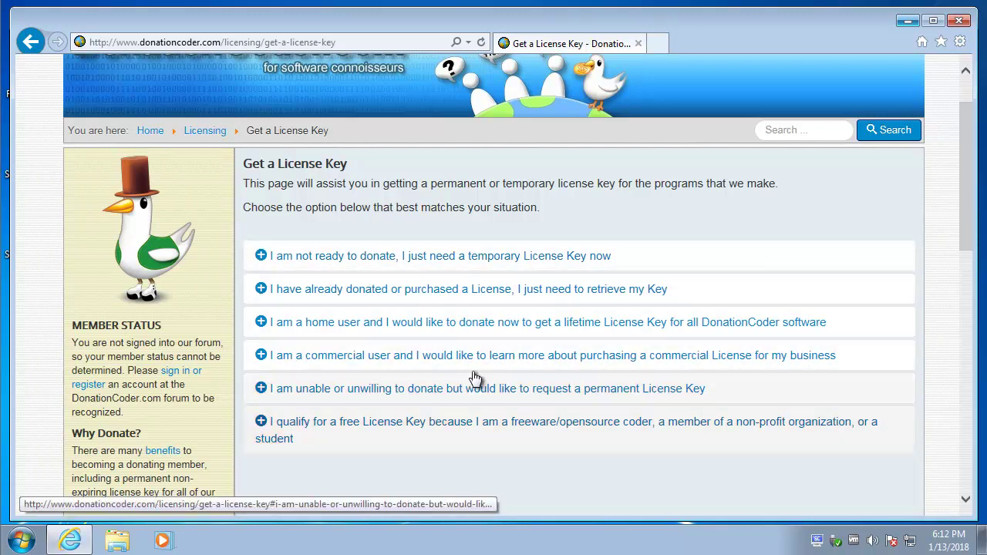
scroll(507, 316, "up", 1)
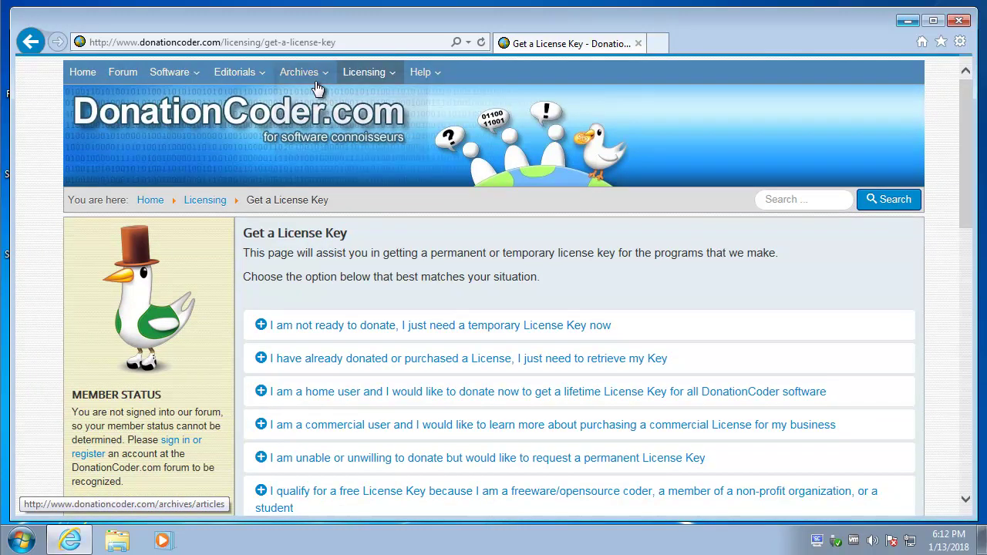
mouse_move(370, 72)
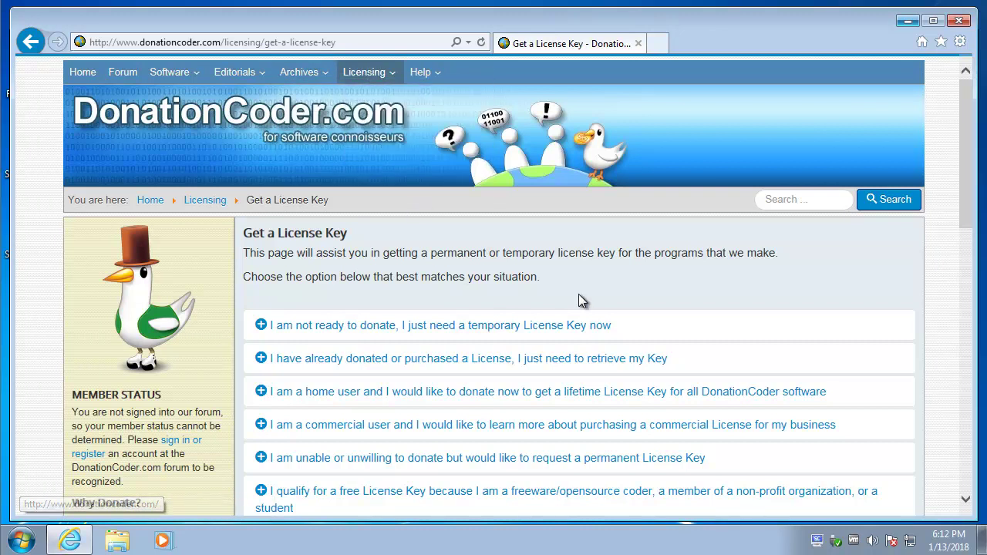
scroll(725, 293, "down", 1)
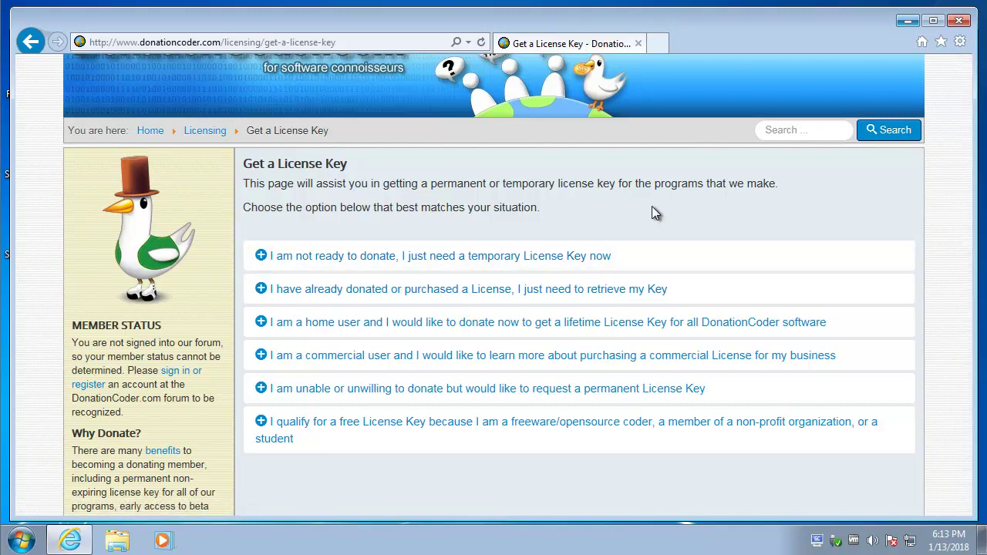
scroll(378, 221, "up", 1)
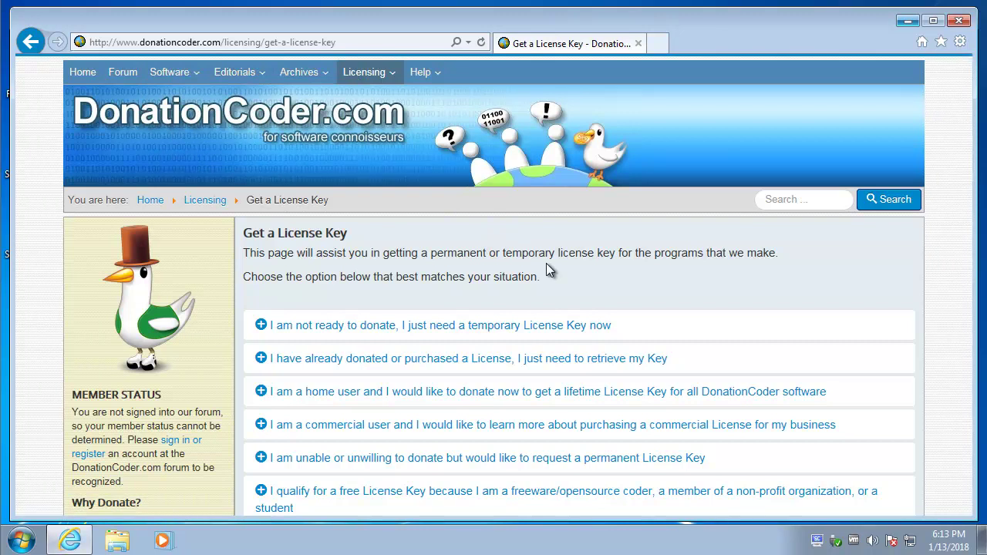
scroll(546, 263, "down", 1)
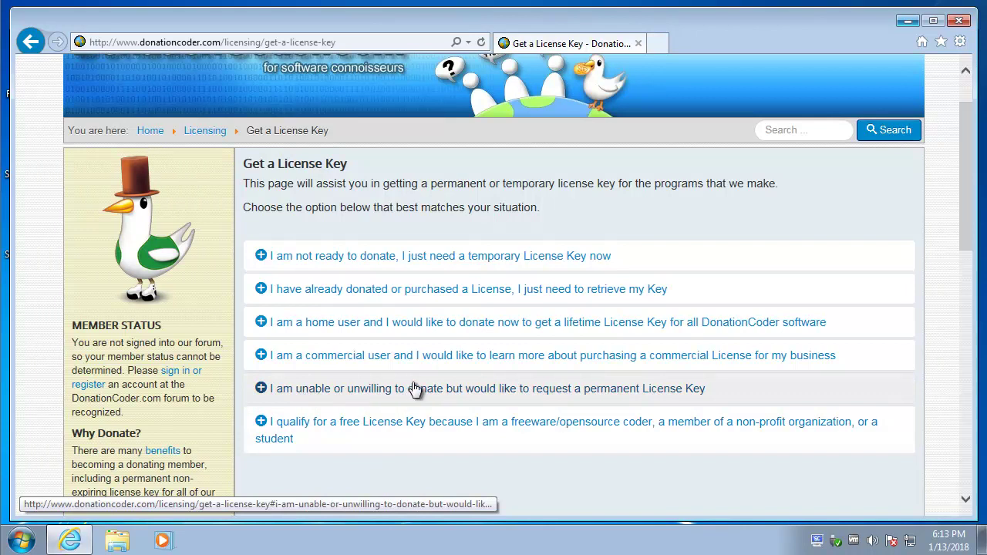
Expand the permanent-key option, scroll through the Request permanent Key form, then close the browser.
left_click(441, 392)
left_click(339, 240)
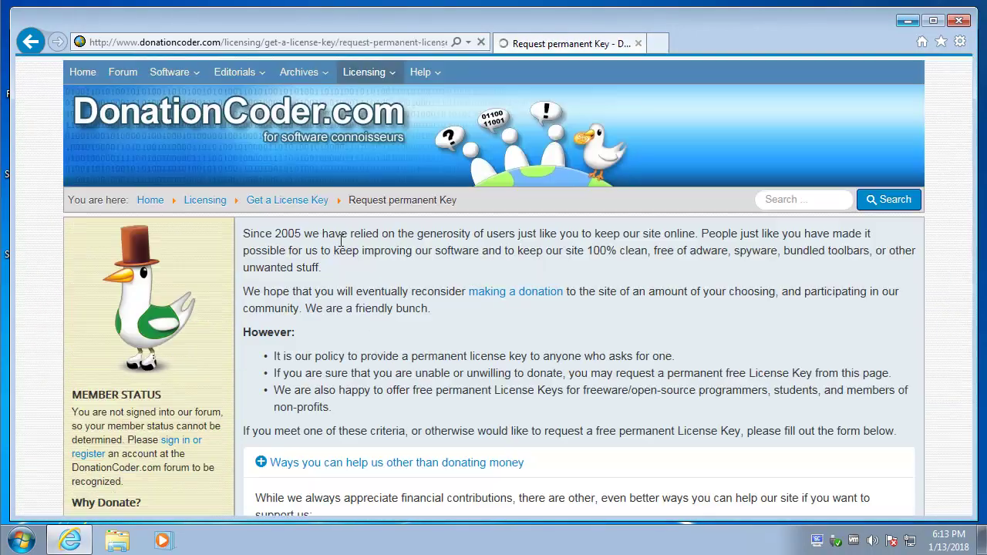
scroll(351, 253, "down", 2)
scroll(349, 251, "down", 2)
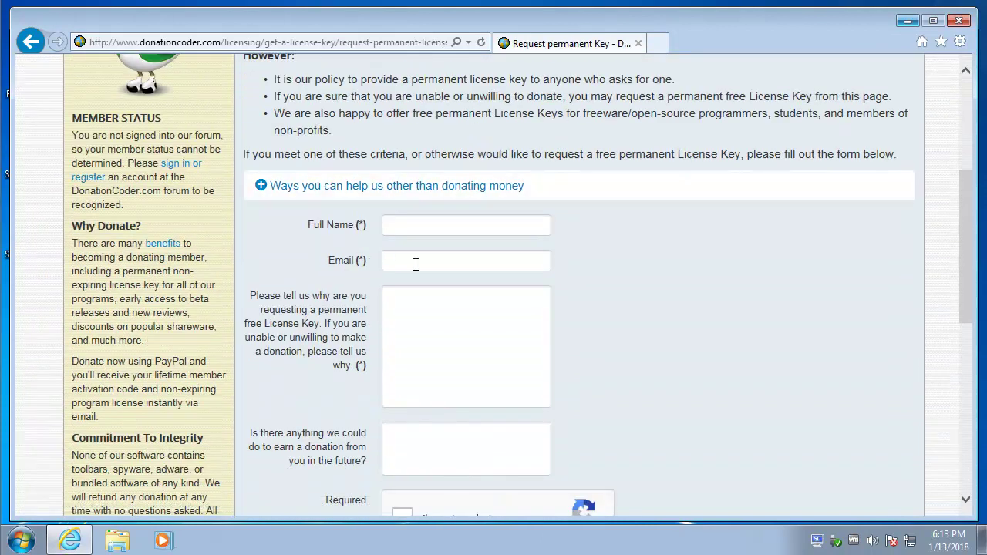
scroll(433, 354, "down", 1)
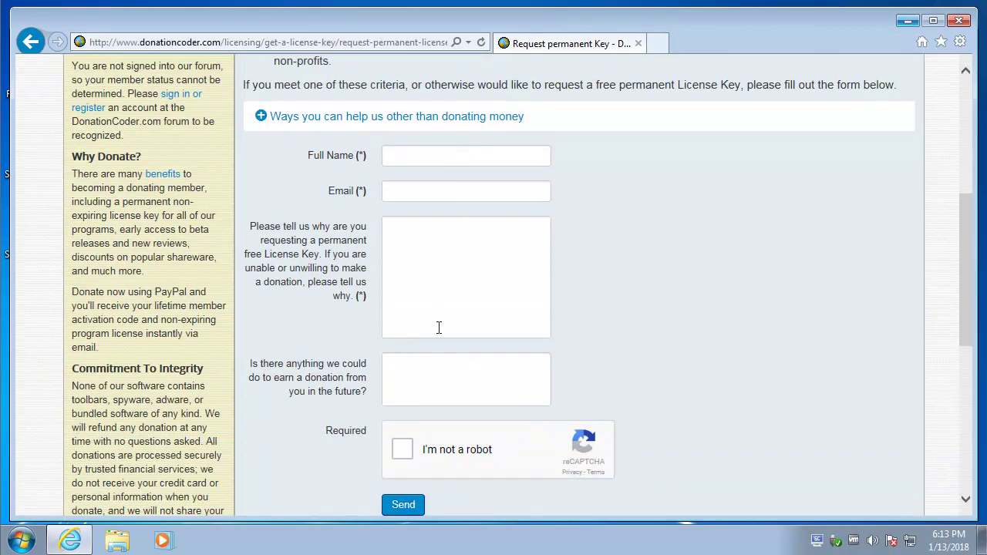
scroll(449, 270, "down", 1)
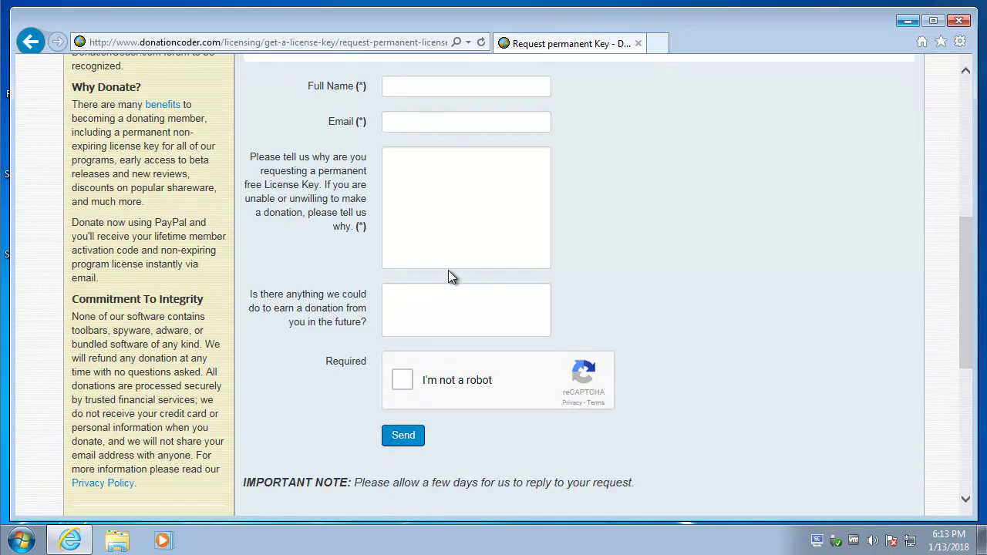
scroll(417, 263, "up", 2)
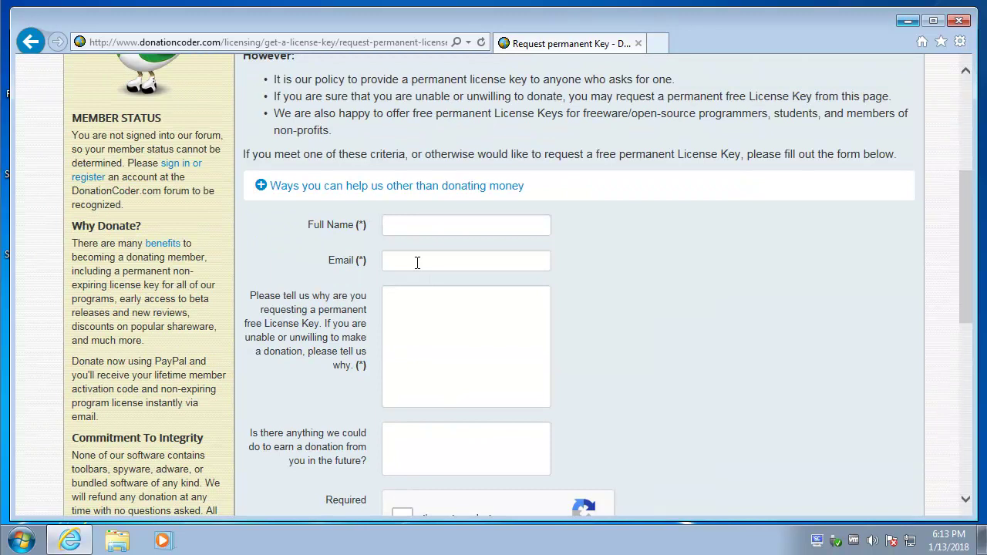
scroll(416, 263, "up", 3)
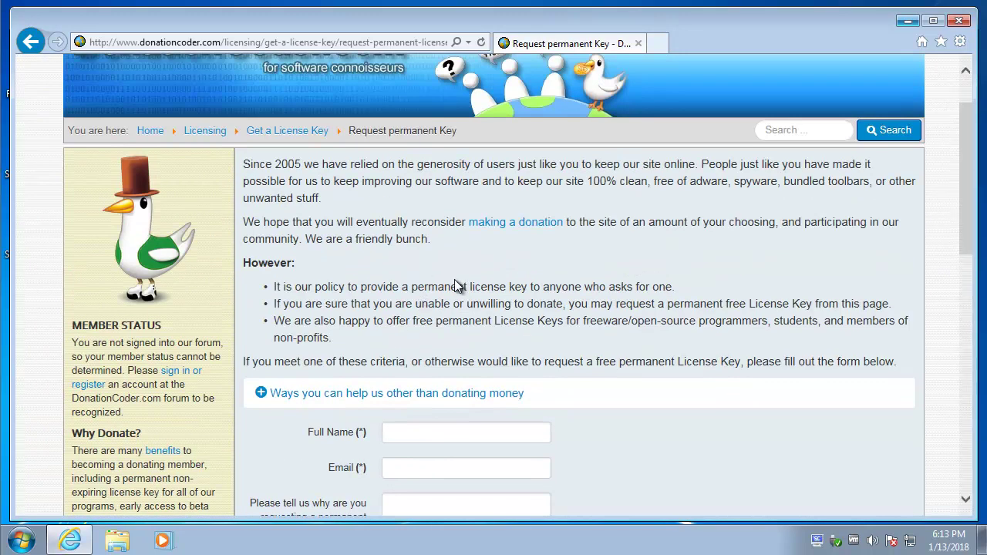
left_click(958, 21)
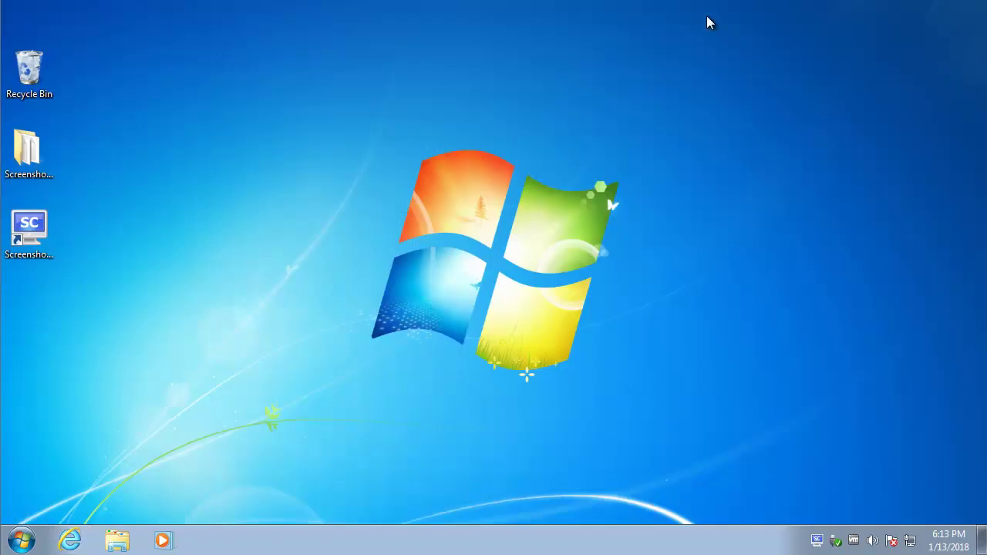